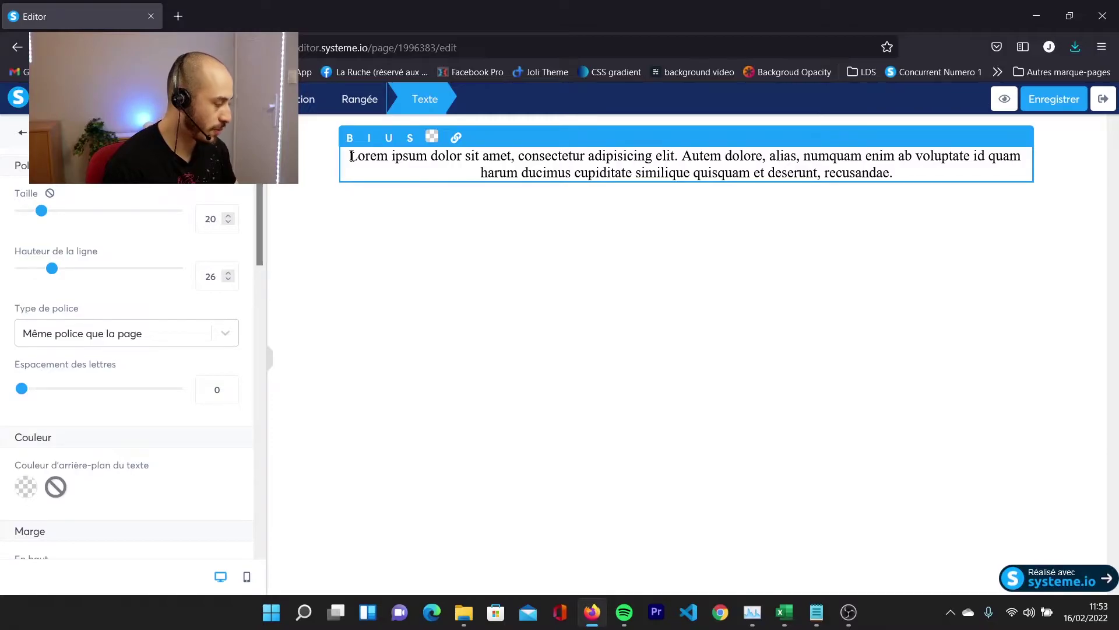
# Switch the lorem ipsum paragraph's font type to Polices Google and search its font list for "big should".
pyautogui.moveTo(350, 156); pyautogui.dragTo(879, 170)
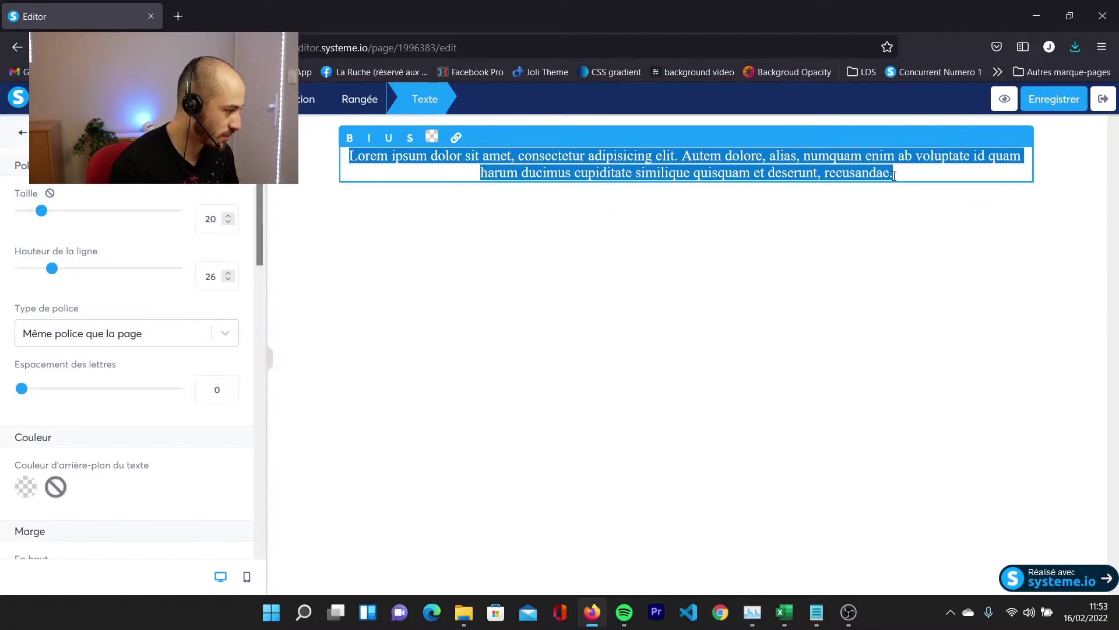
pyautogui.click(105, 333)
pyautogui.click(87, 416)
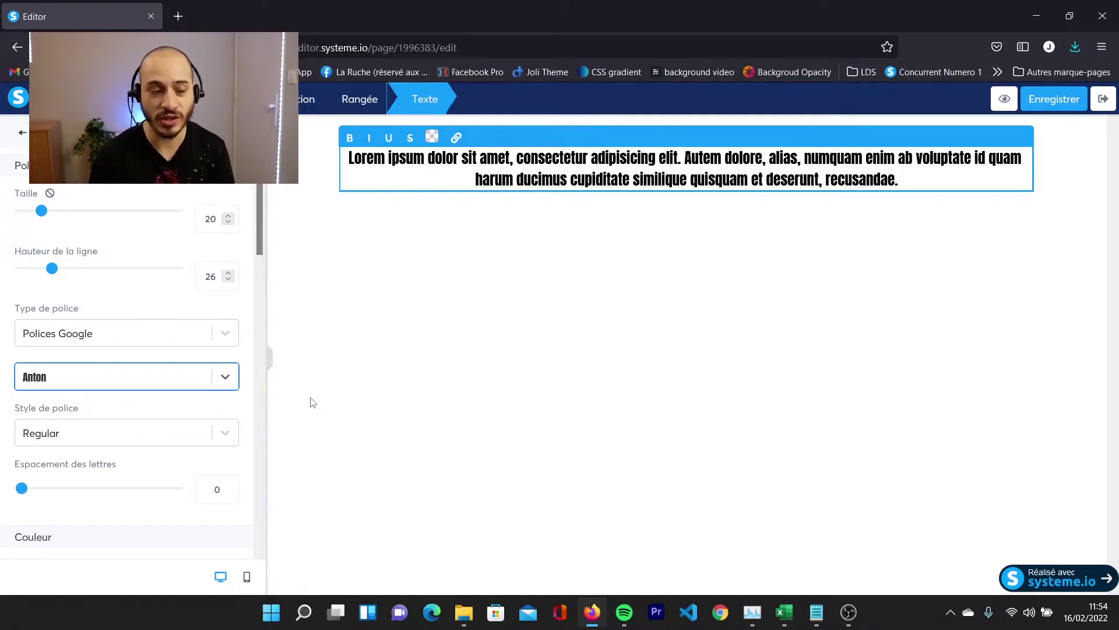
pyautogui.click(70, 378)
pyautogui.write('big should')
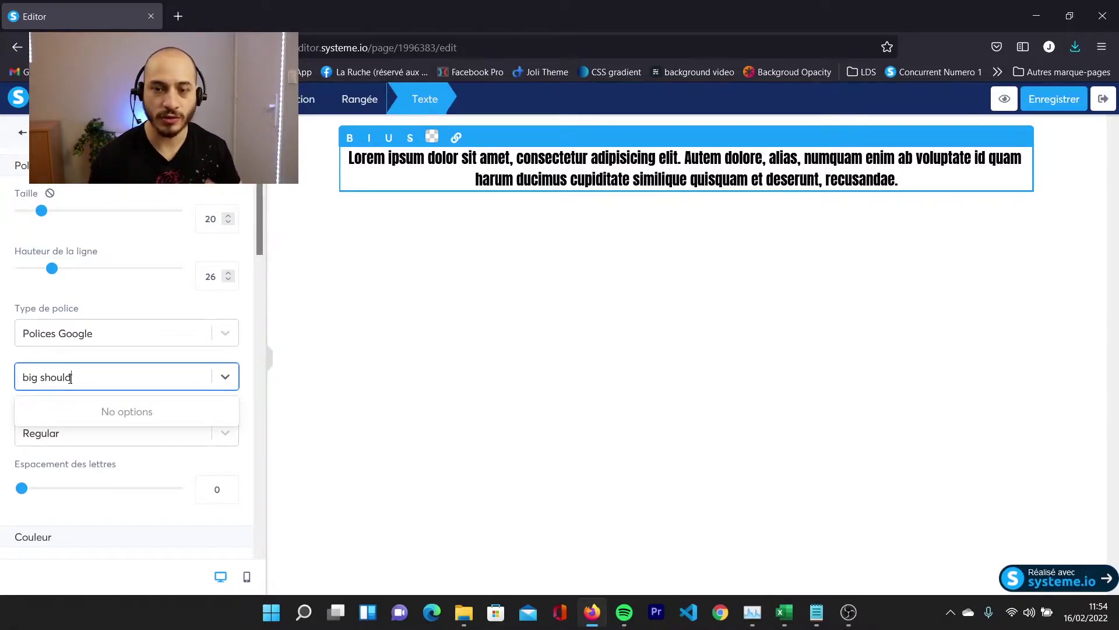
# Search the web for "google font" in a new tab and open the Google Fonts site.
pyautogui.click(181, 18)
pyautogui.write('google font')
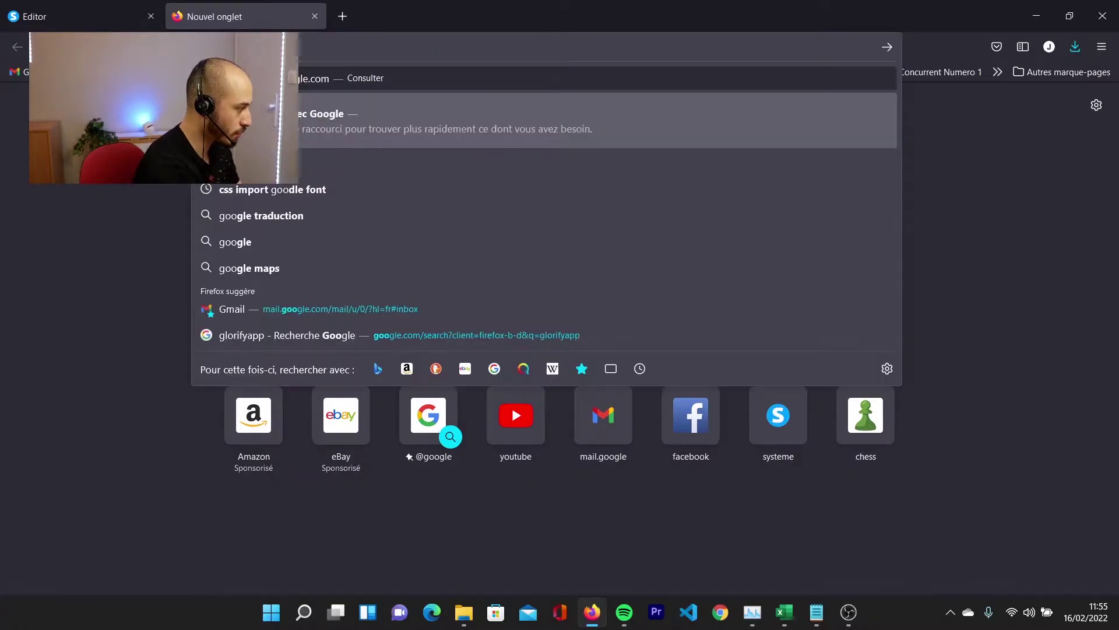
pyautogui.press('Return')
pyautogui.click(242, 234)
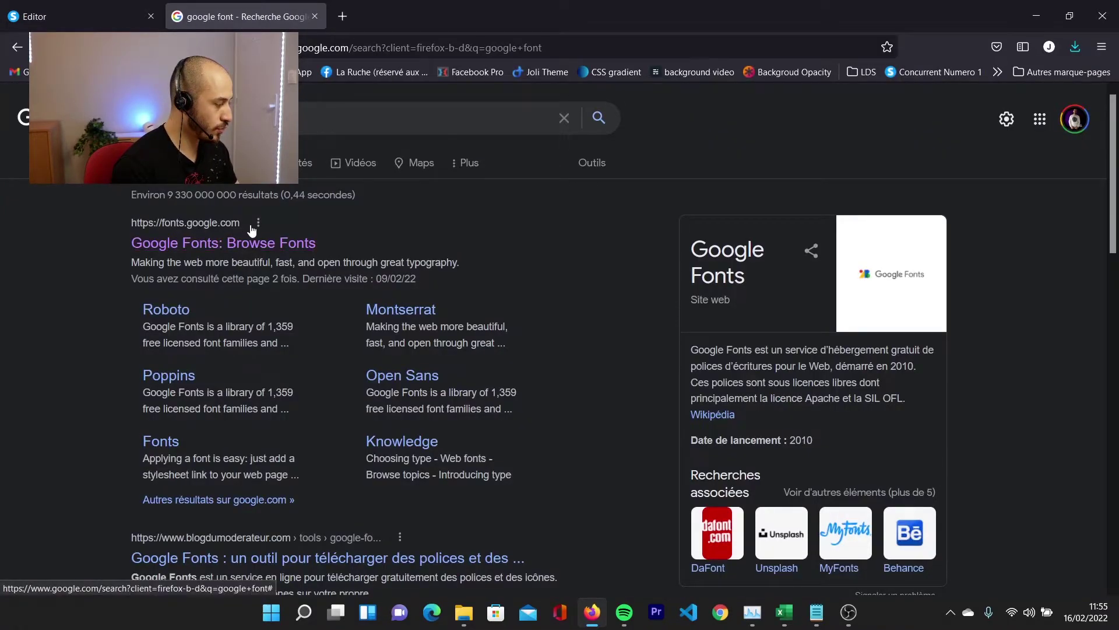
# Search Google Fonts for "big shoulders" and open the Big Shoulders Display family.
pyautogui.scroll(-10, 560, 346)
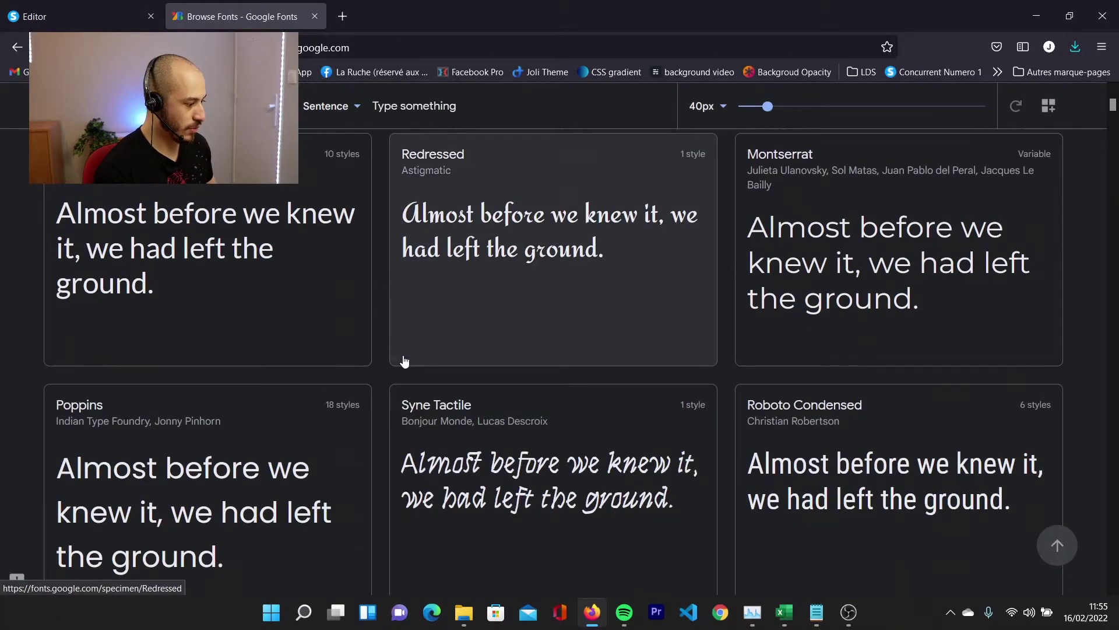
pyautogui.scroll(-10, 407, 367)
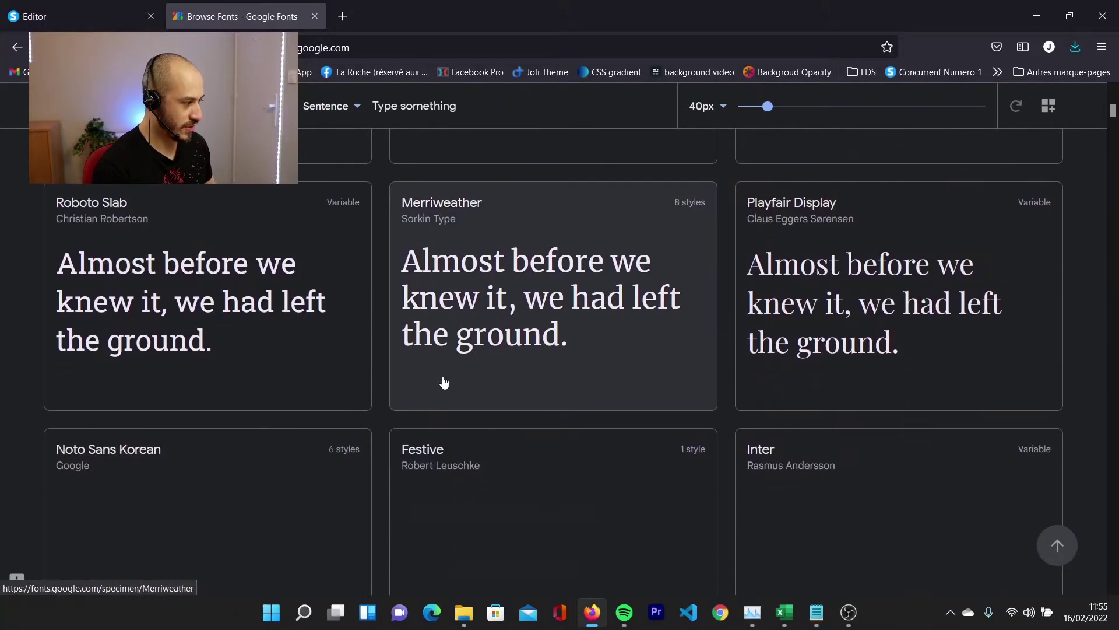
pyautogui.scroll(5, 455, 385)
pyautogui.scroll(5, 462, 387)
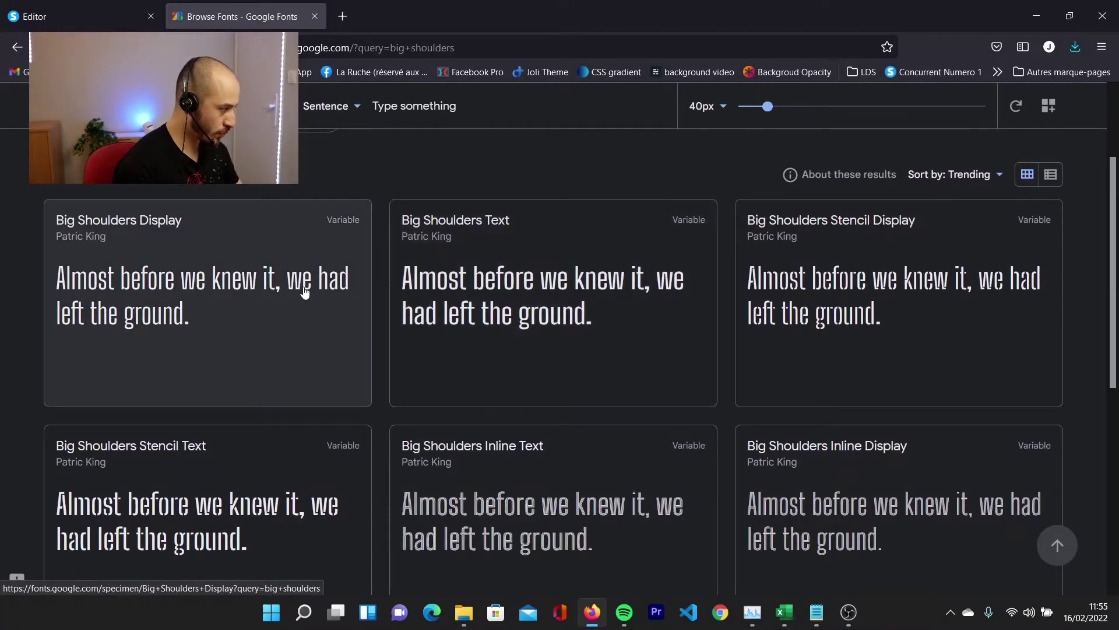
pyautogui.click(252, 315)
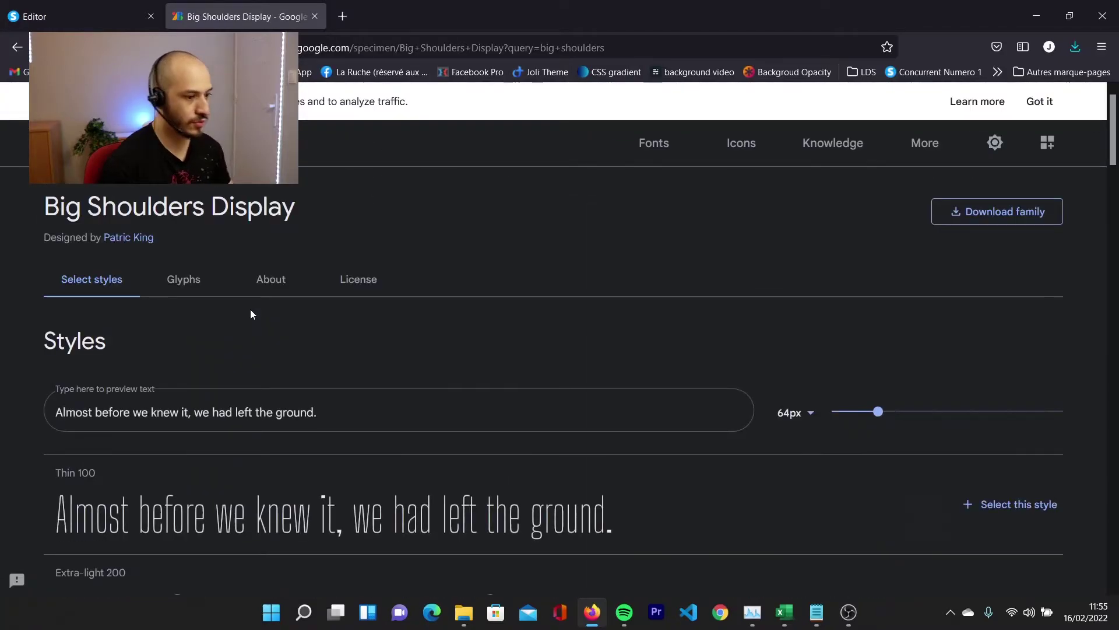
# Add the Regular 400 style of Big Shoulders Display to the selected family.
pyautogui.scroll(-2, 547, 252)
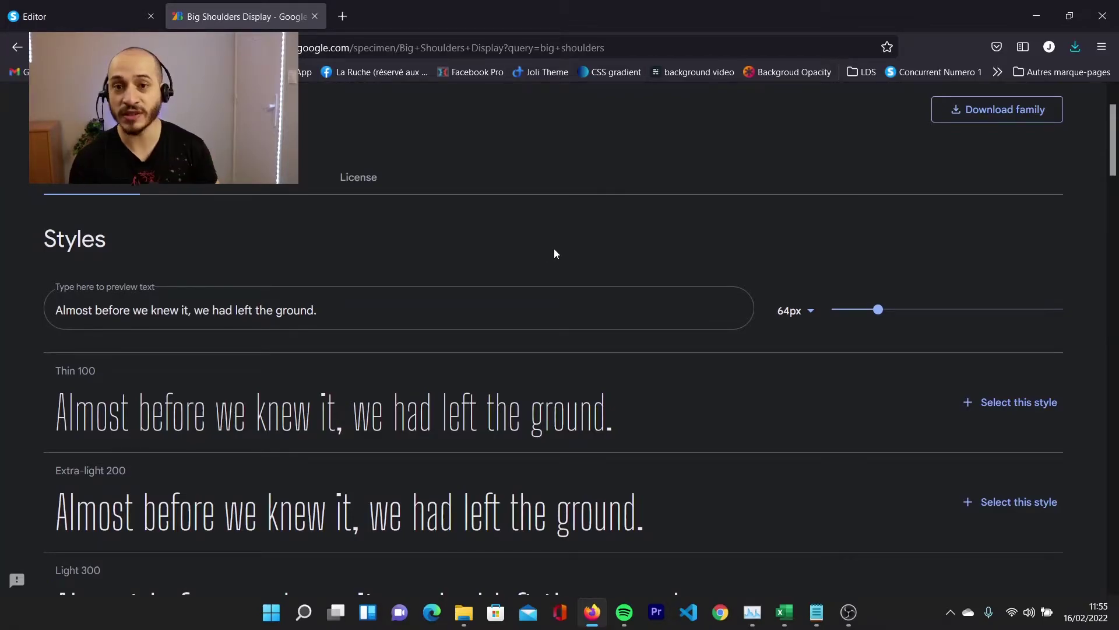
pyautogui.scroll(-4, 691, 362)
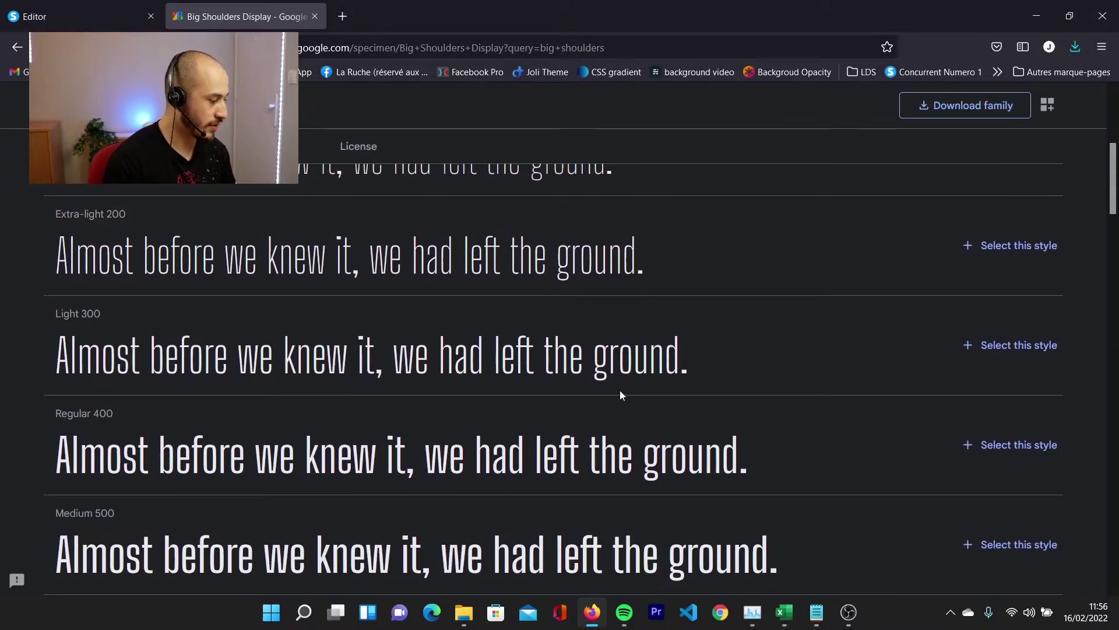
pyautogui.click(991, 455)
pyautogui.scroll(-2, 1016, 376)
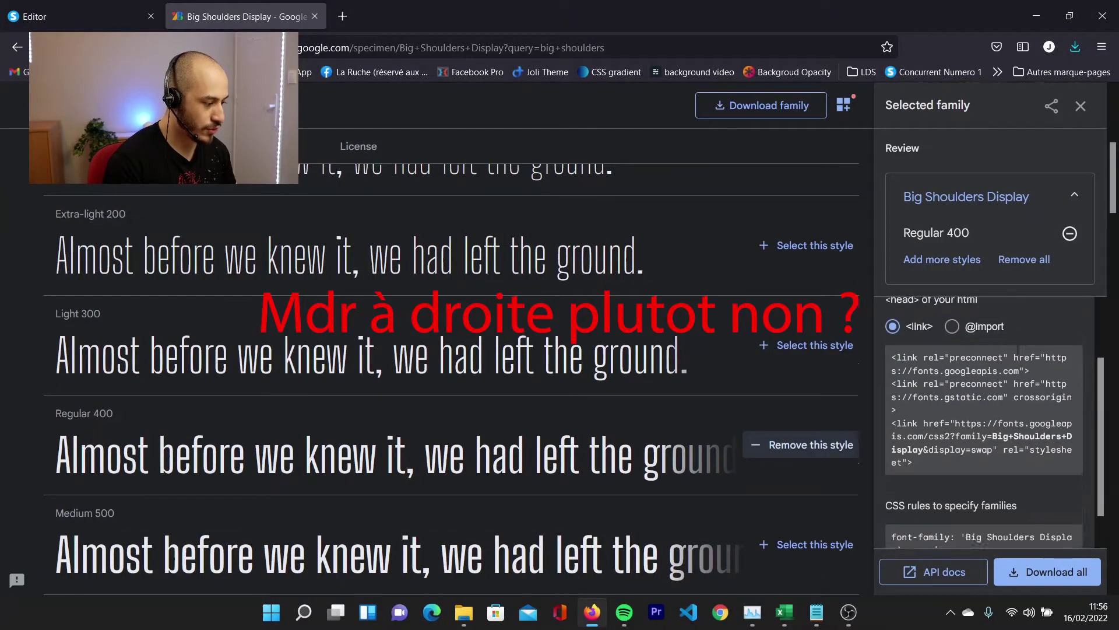
pyautogui.scroll(2, 991, 292)
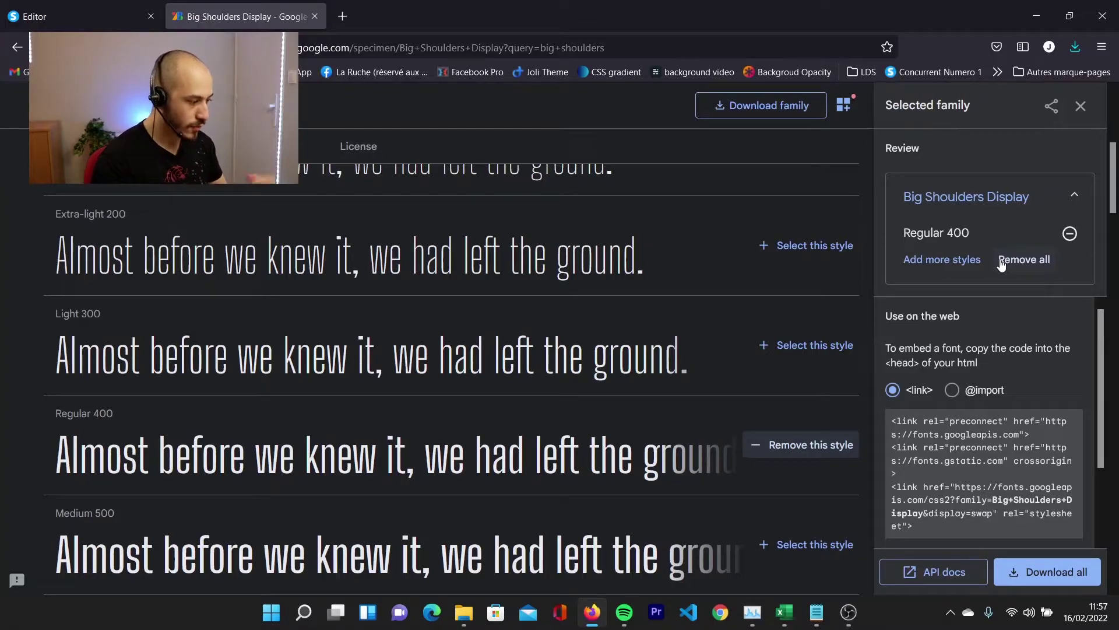
pyautogui.scroll(-1, 939, 393)
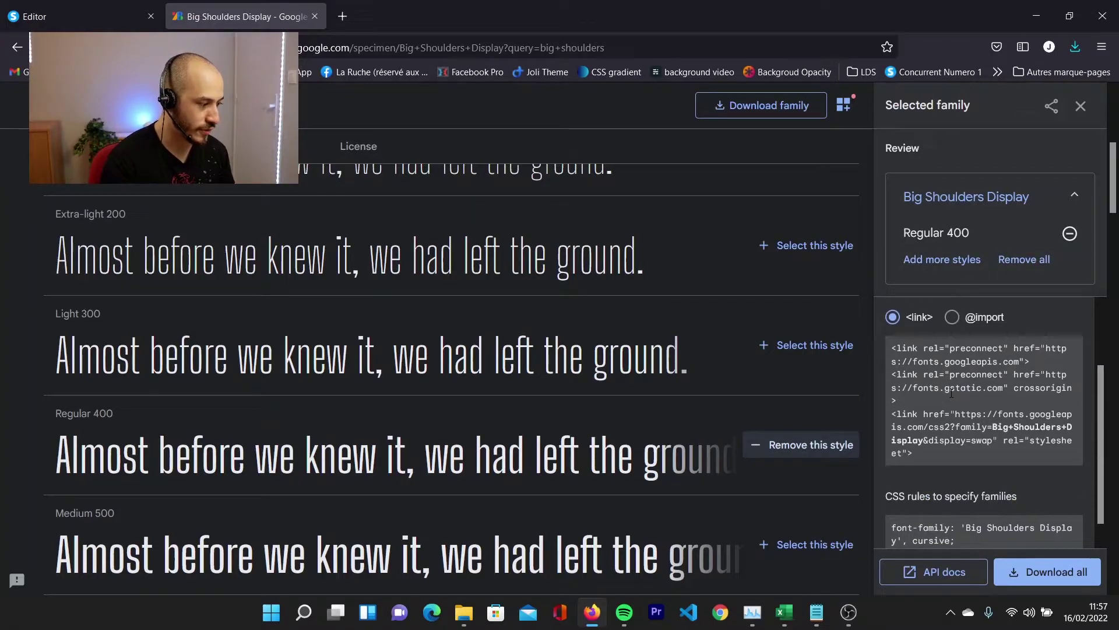
pyautogui.scroll(1, 950, 394)
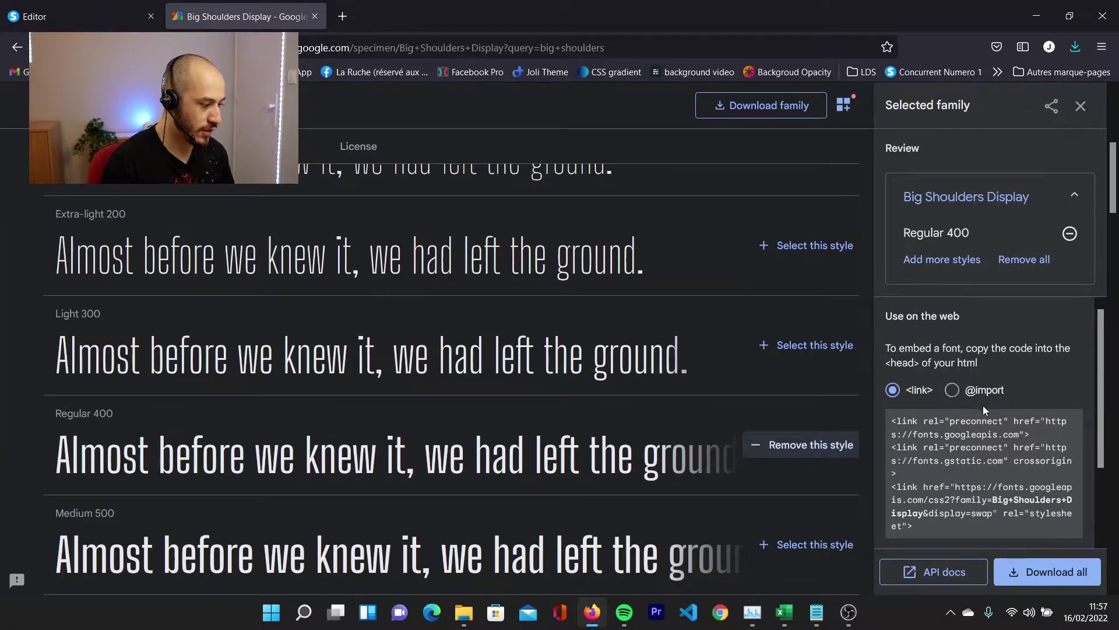
pyautogui.click(953, 391)
pyautogui.scroll(-1, 952, 389)
pyautogui.click(933, 354)
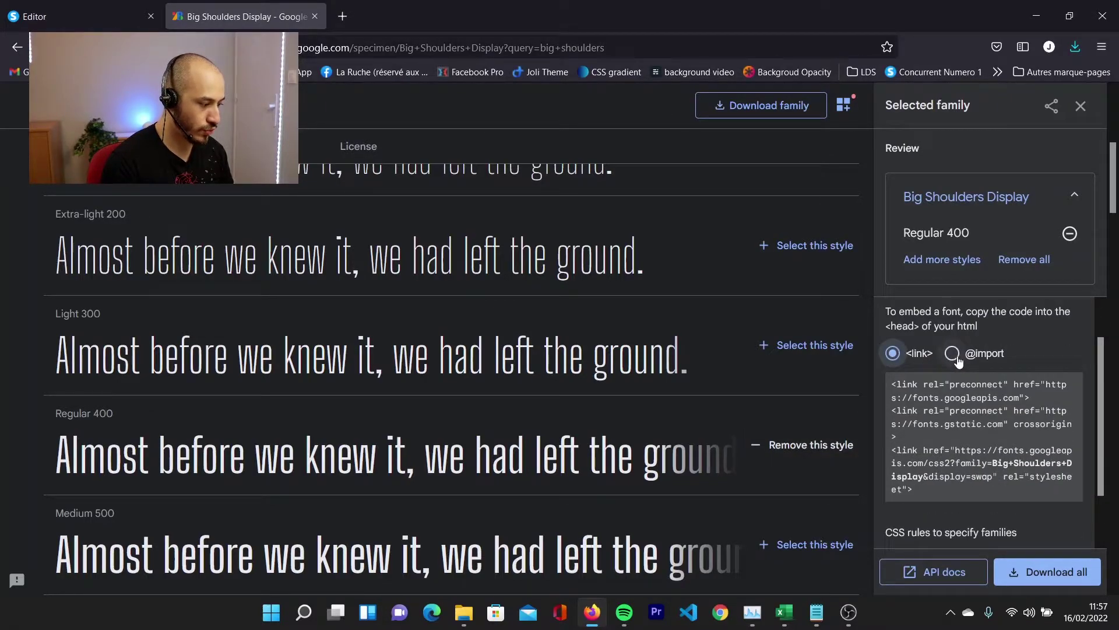
pyautogui.click(953, 354)
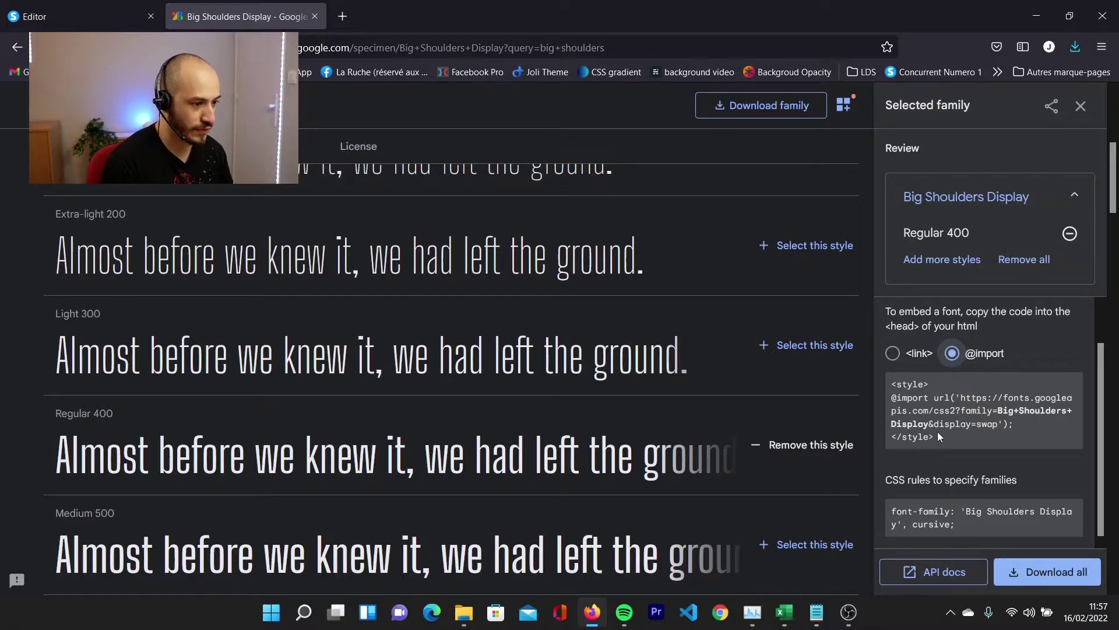
pyautogui.moveTo(946, 436); pyautogui.dragTo(894, 386)
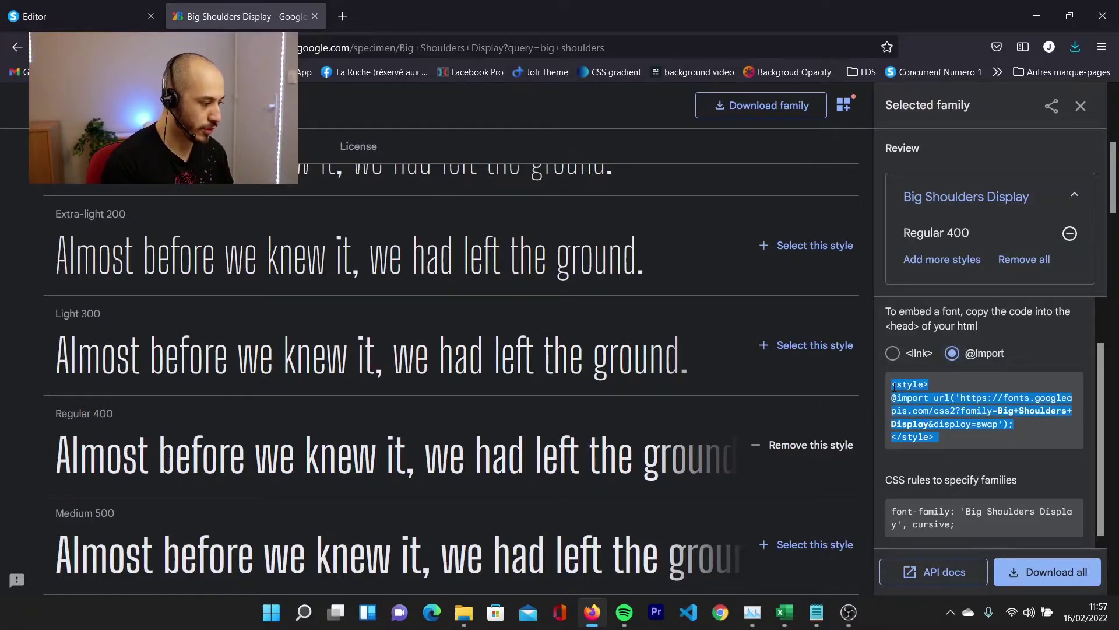
# Switch to the systeme.io editor and add a Code HTML element below the lorem ipsum paragraph.
pyautogui.hotkey('ctrl', 'Tab')
pyautogui.click(483, 229)
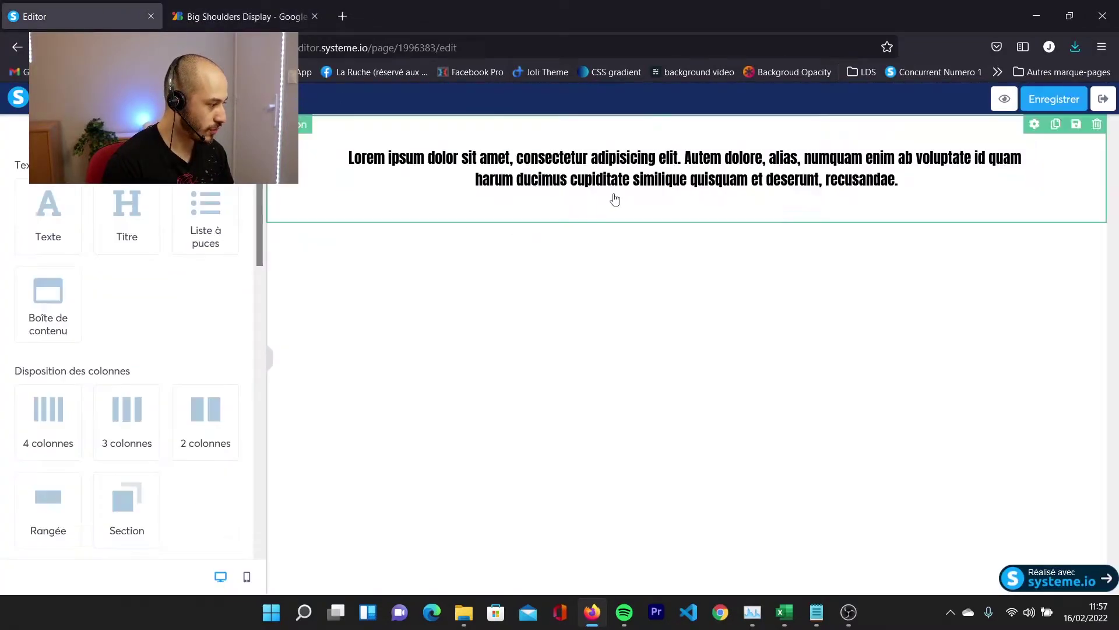
pyautogui.click(931, 189)
pyautogui.click(454, 274)
pyautogui.scroll(-15, 143, 289)
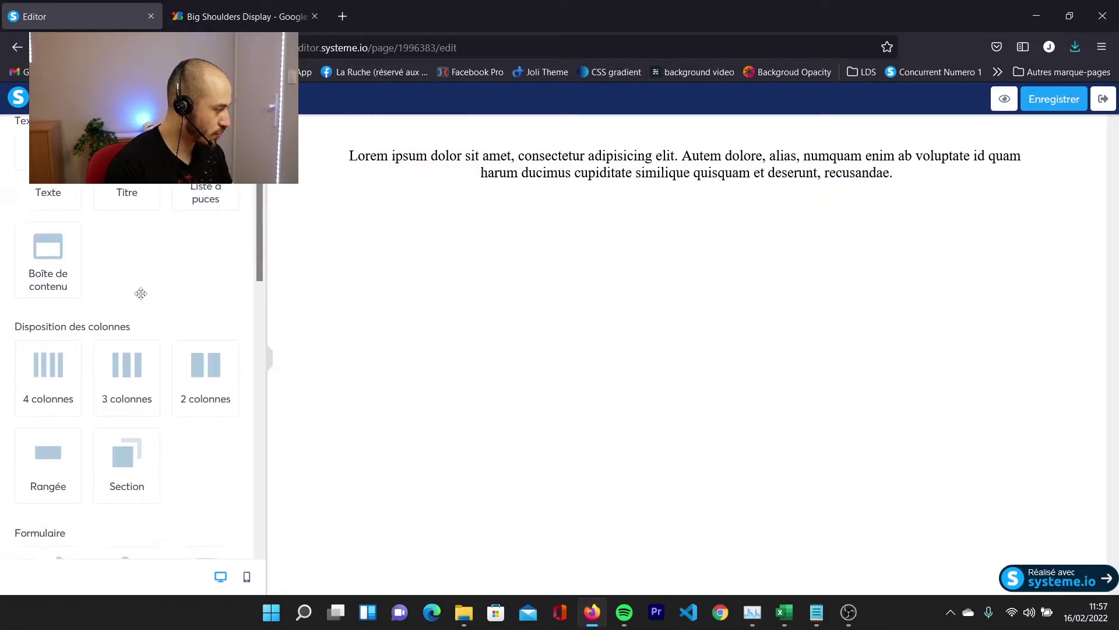
pyautogui.moveTo(60, 467); pyautogui.dragTo(540, 291)
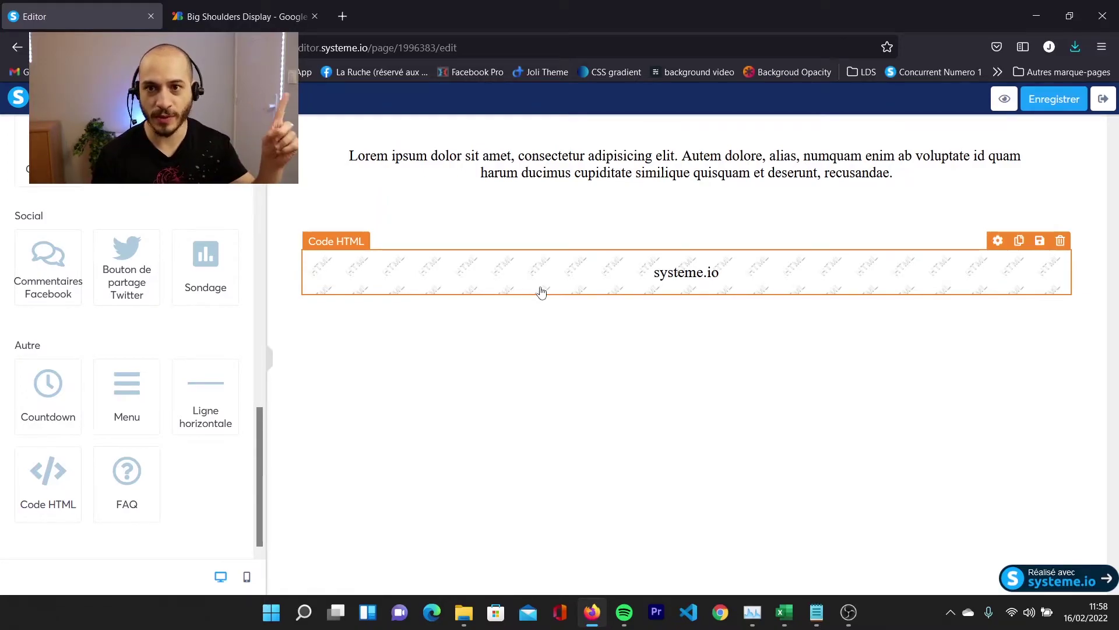
pyautogui.doubleClick(541, 292)
pyautogui.moveTo(450, 182); pyautogui.dragTo(335, 167)
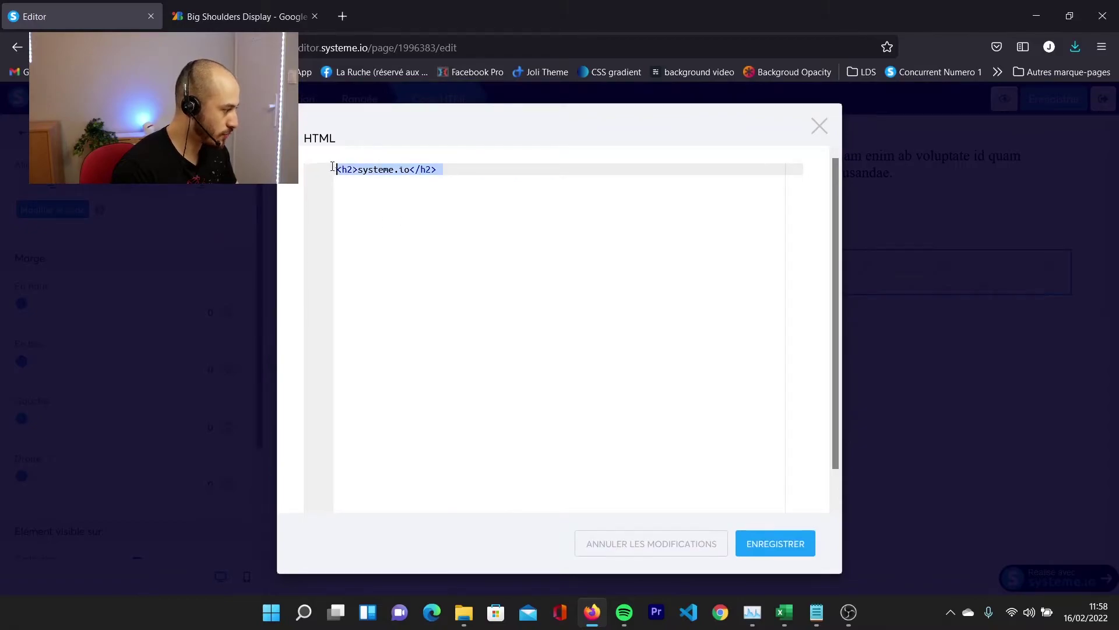
pyautogui.write("<style> @import url('https://fonts.googleapis.com/css2?family=Big+Shoulders+Display&display=swap') </style>")
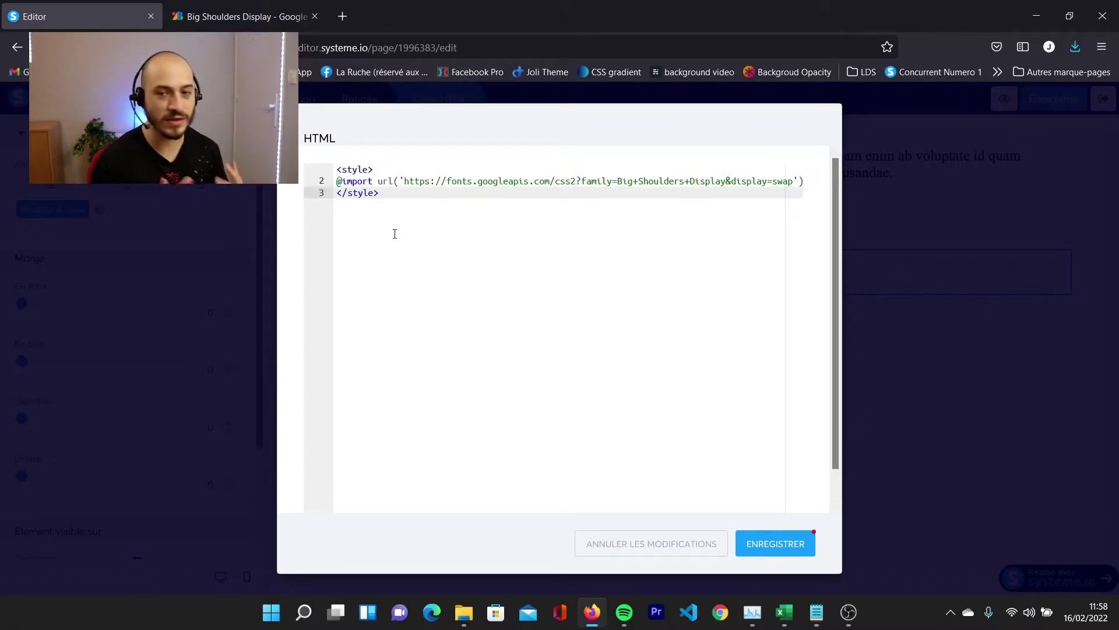
# Switch to Google Fonts and copy the font-family CSS rule for Big Shoulders Display.
pyautogui.hotkey('ctrl', 'Tab')
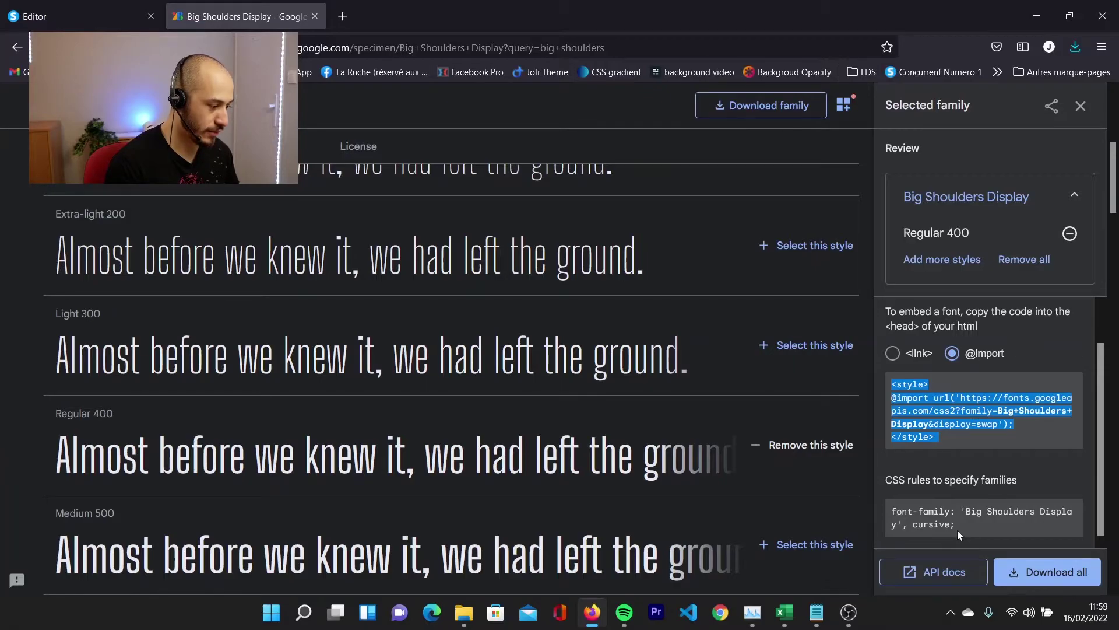
pyautogui.moveTo(957, 530); pyautogui.dragTo(892, 516)
pyautogui.hotkey('ctrl', 'c')
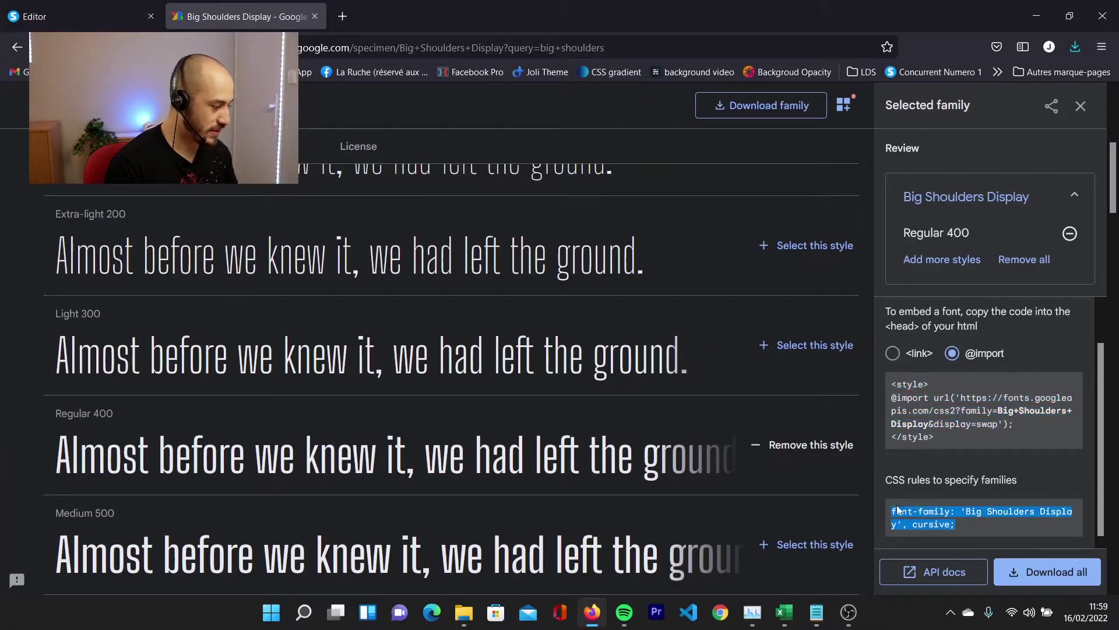
# Back in the systeme.io HTML code, add a second style block containing the copied font-family rule.
pyautogui.hotkey('ctrl', 'Tab')
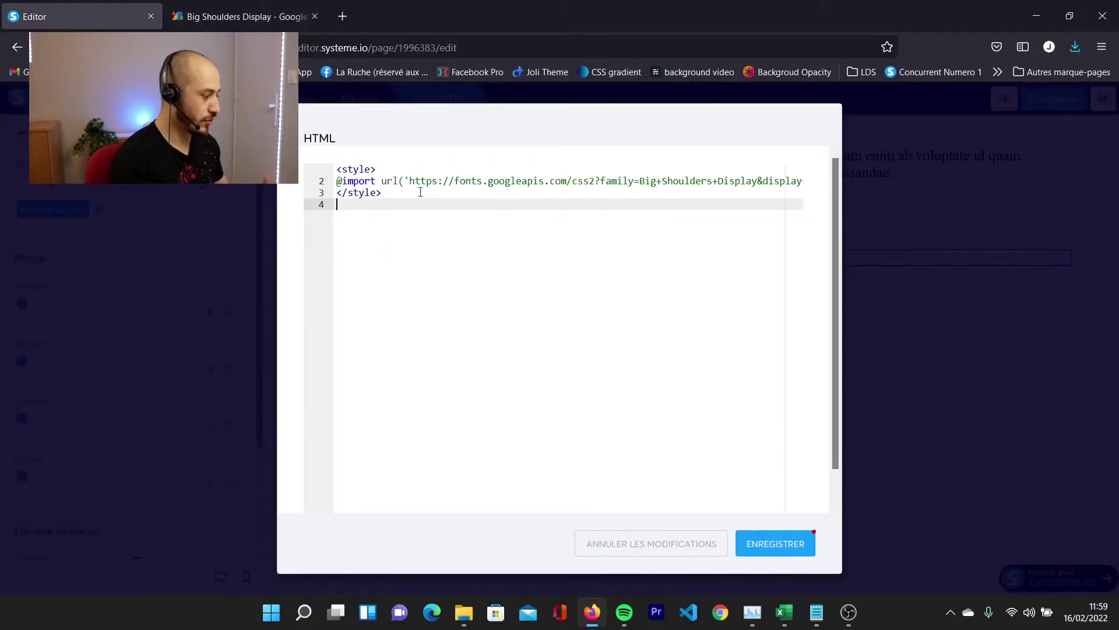
pyautogui.write('<styl')
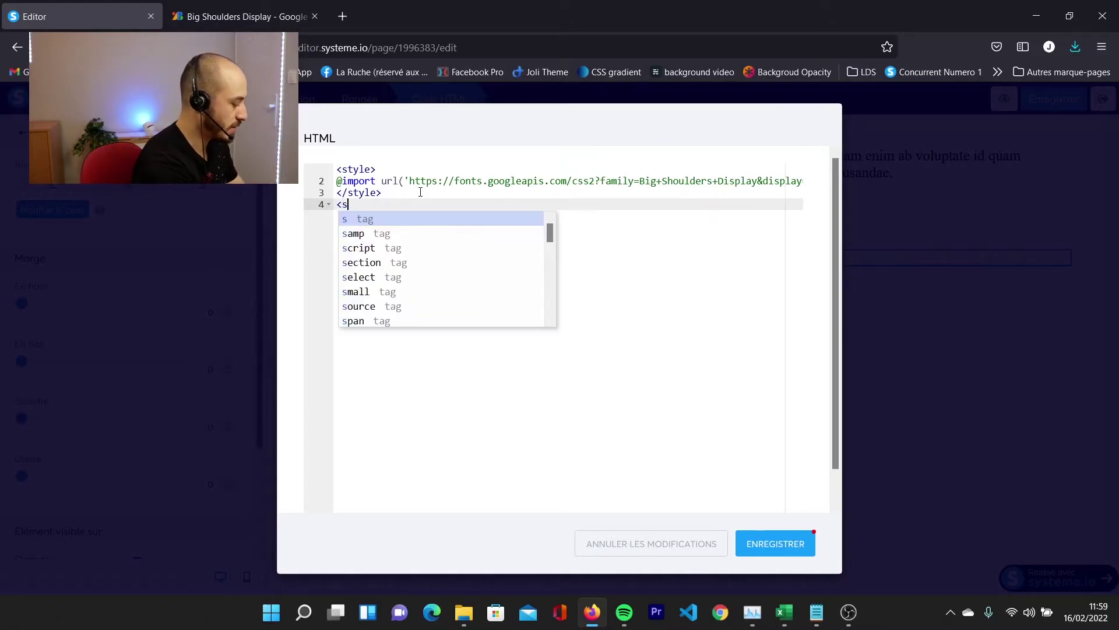
pyautogui.press('Tab')
pyautogui.hotkey('ctrl', 'v')
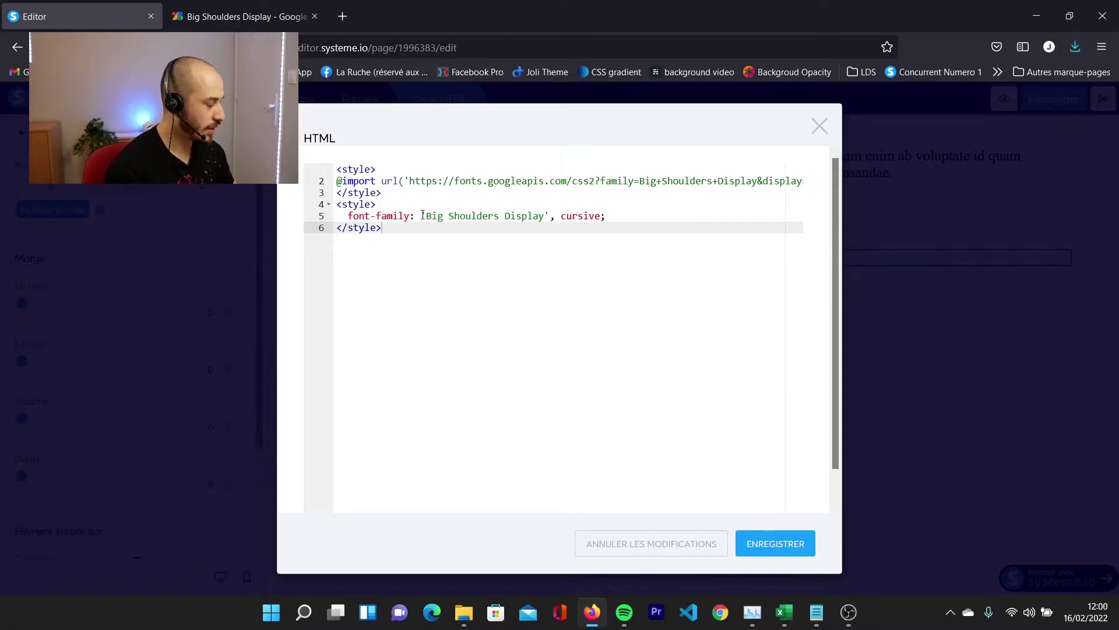
# Wrap the font-family declaration in a p { } selector inside the second style block.
pyautogui.click(404, 203)
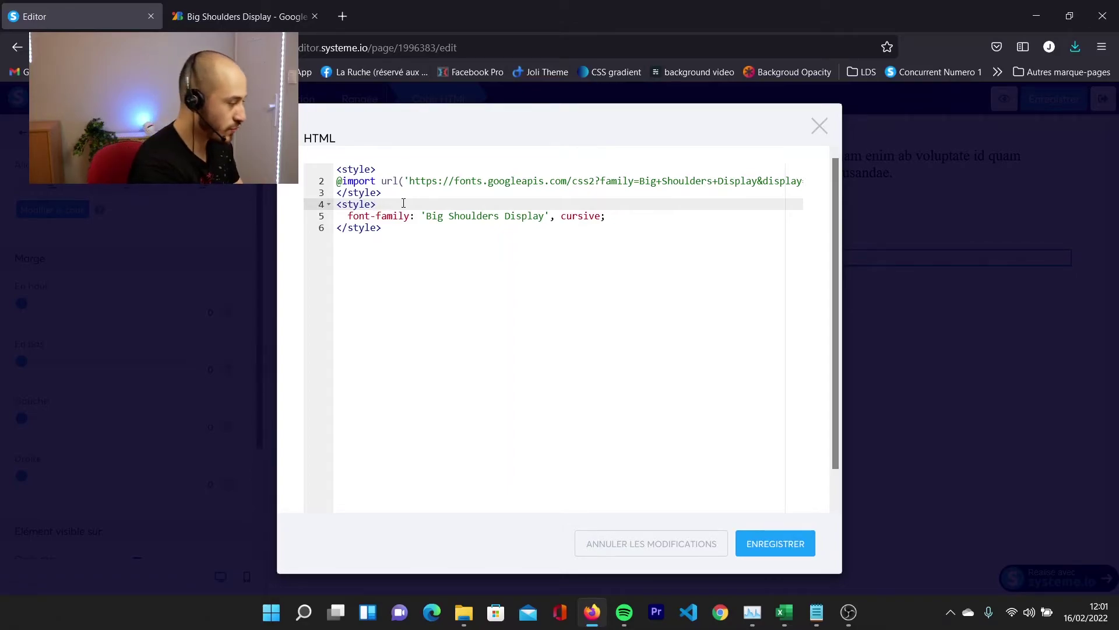
pyautogui.press('Return')
pyautogui.write('p{')
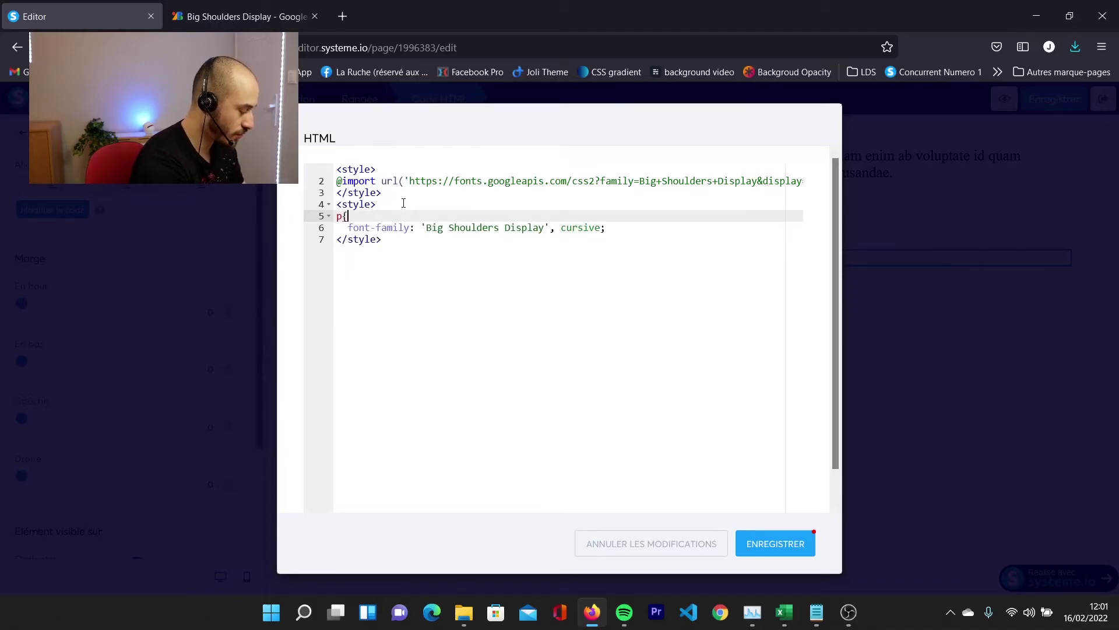
pyautogui.press('Down')
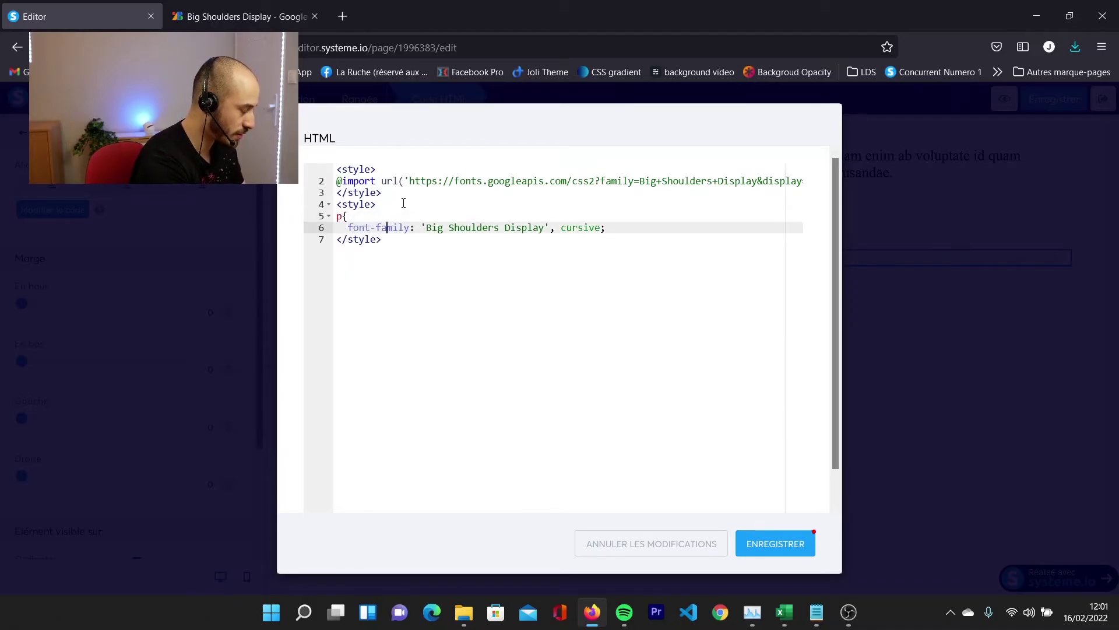
pyautogui.press('End')
pyautogui.press('Return')
pyautogui.write('}')
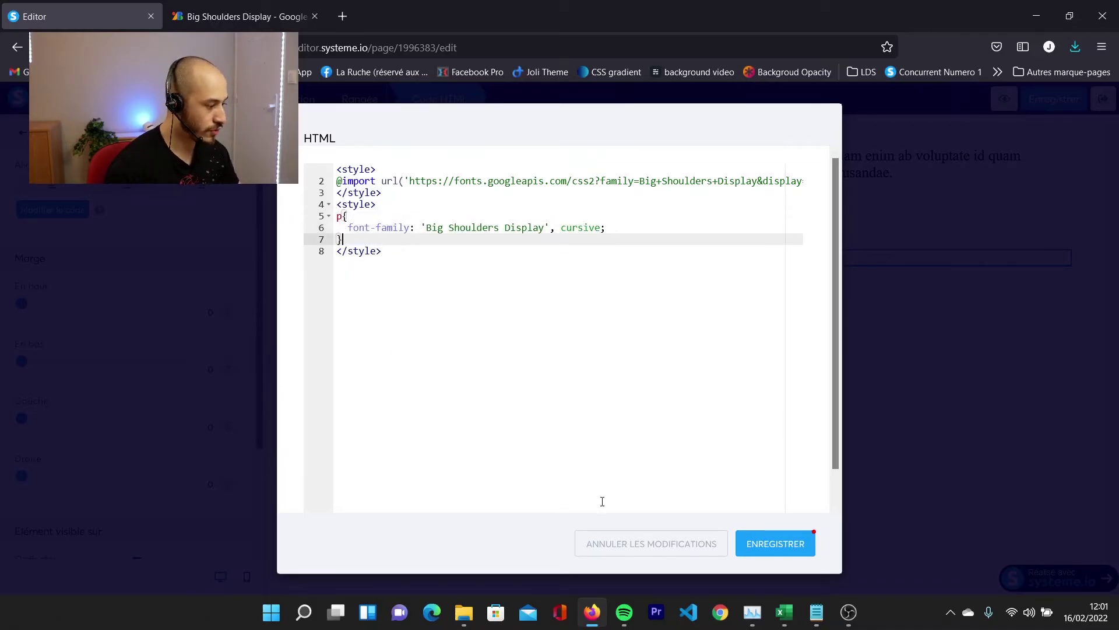